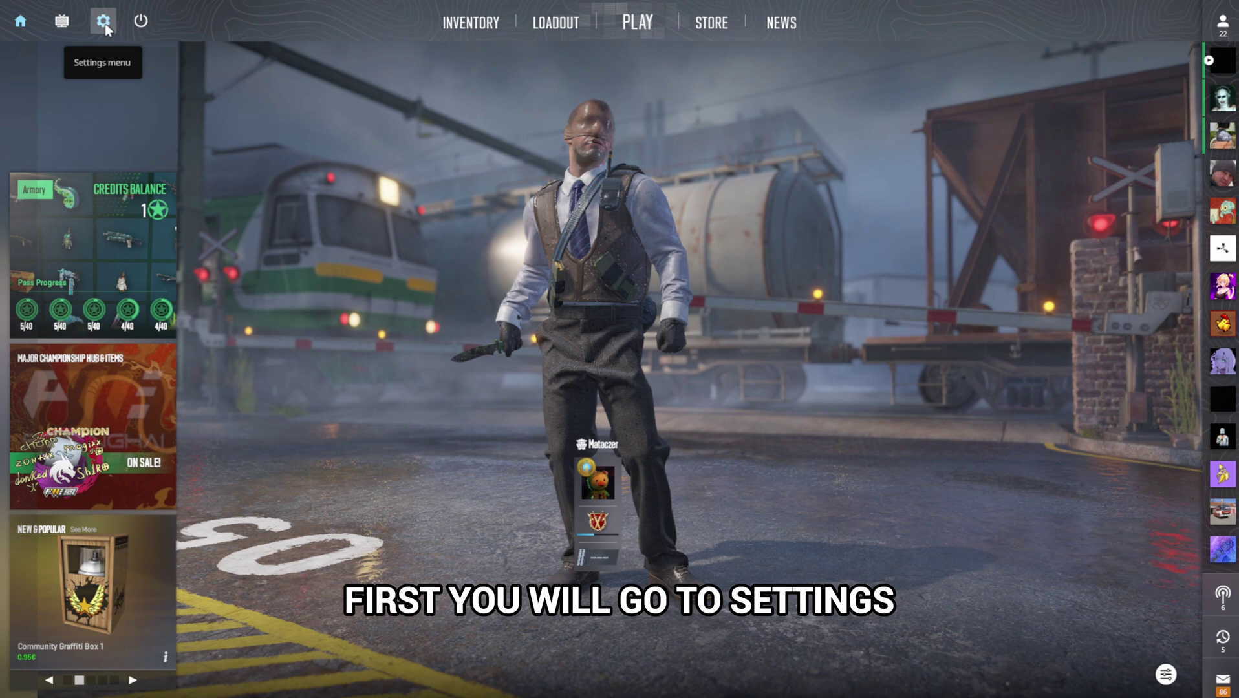
Set Counter-Strike 2's video Display Mode to Fullscreen and Aspect Ratio to Normal 4:3
{"action": "left_click", "coordinate": [103, 24]}
{"action": "left_click", "coordinate": [827, 199]}
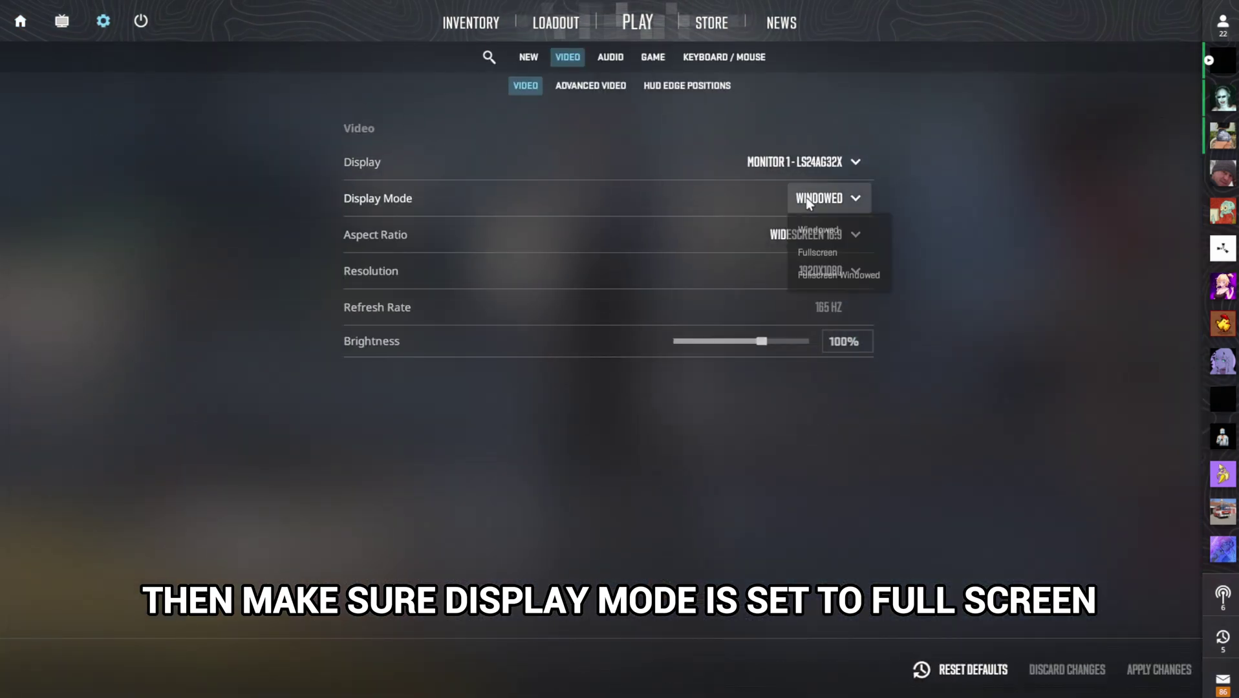
{"action": "left_click", "coordinate": [833, 259]}
{"action": "left_click", "coordinate": [826, 234]}
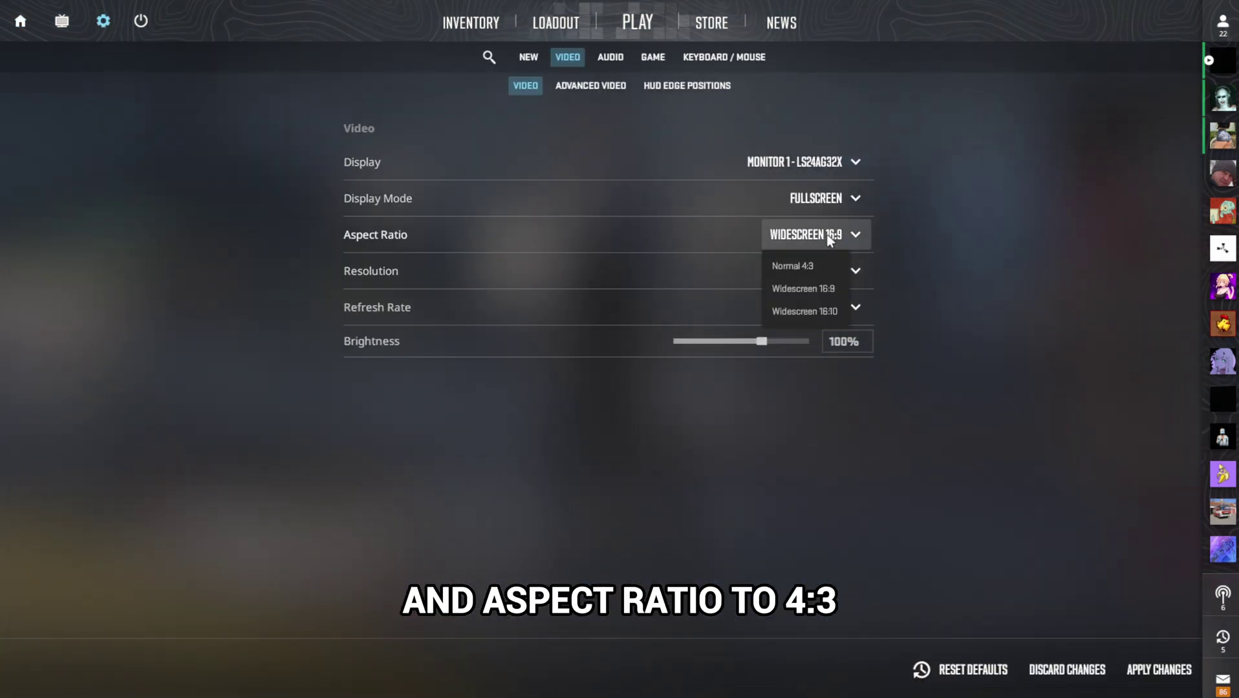
{"action": "left_click", "coordinate": [822, 265]}
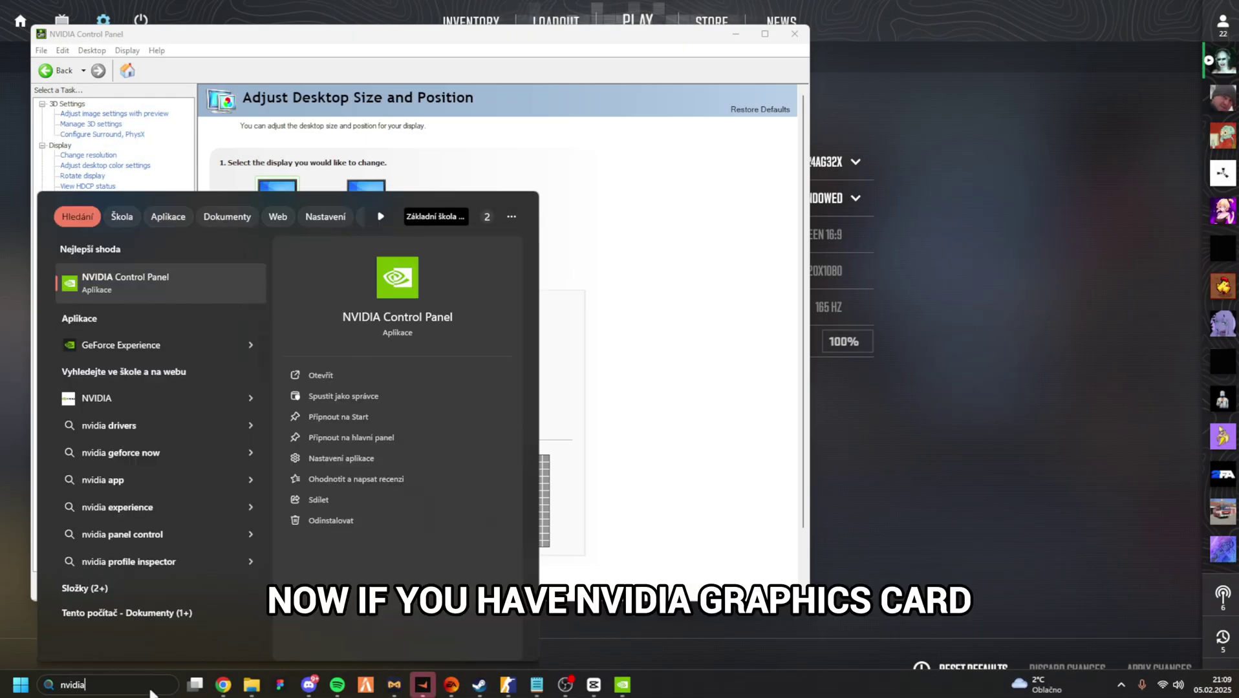
Dismiss the Start search results to reveal NVIDIA's Adjust Desktop Size and Position page
{"action": "key", "text": "Return"}
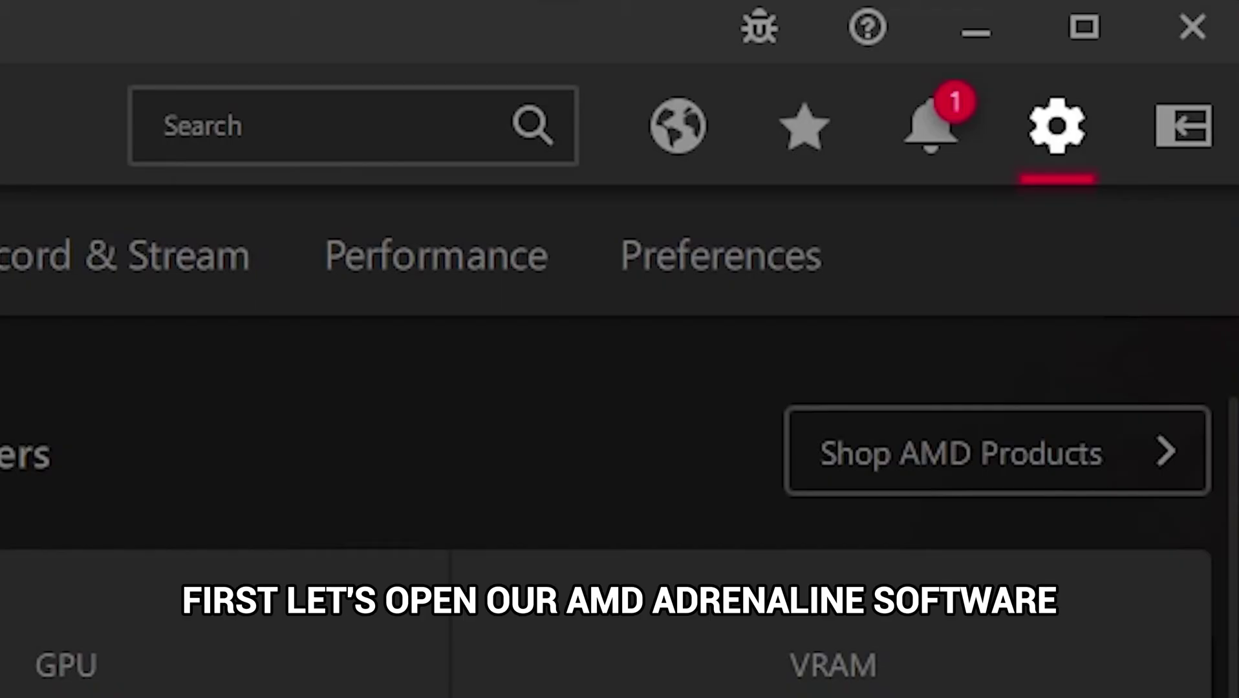
Visit Adrenalin's Display settings, then right-click Counter-Strike: Global Offensive in the Gaming library
{"action": "left_click", "coordinate": [254, 66]}
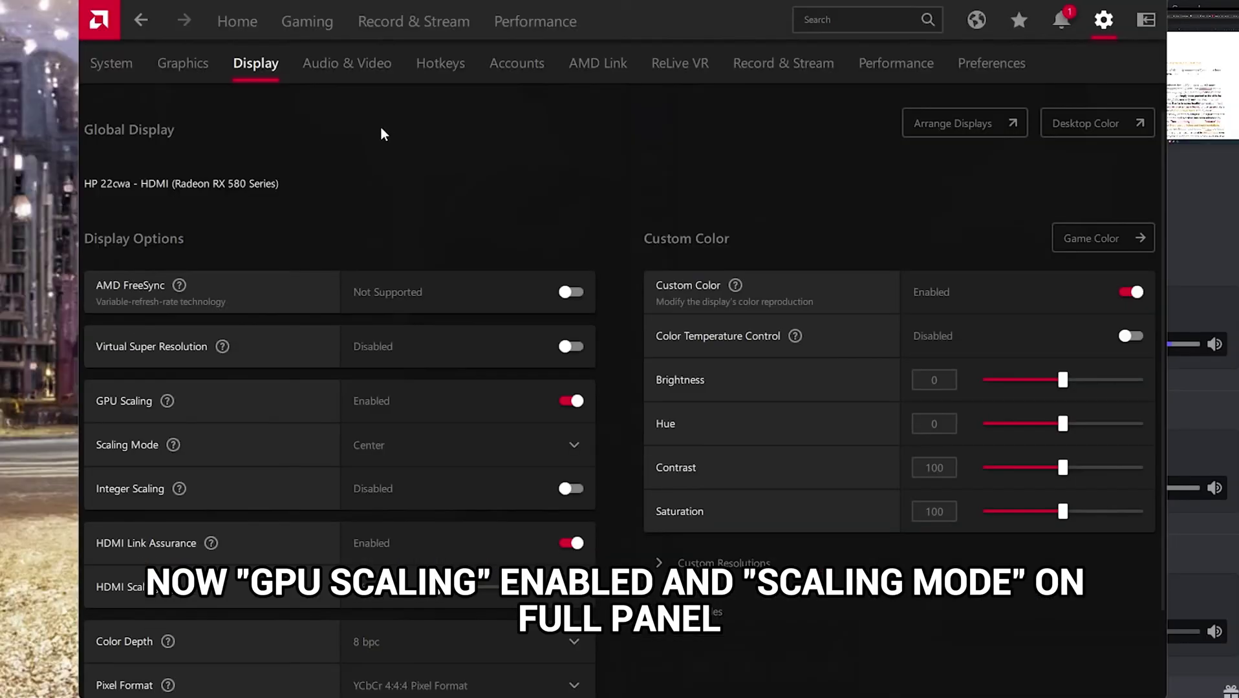
{"action": "left_click", "coordinate": [303, 25]}
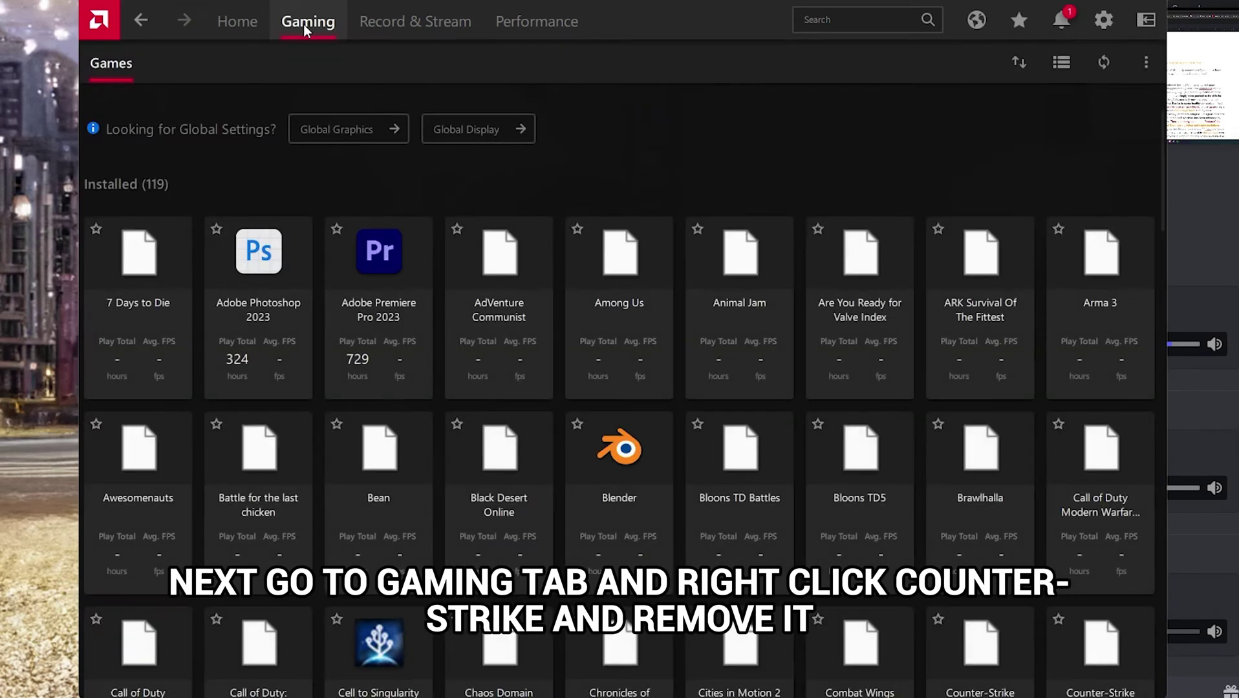
{"action": "scroll", "coordinate": [249, 270], "scroll_direction": "down", "scroll_amount": 8}
{"action": "right_click", "coordinate": [250, 271]}
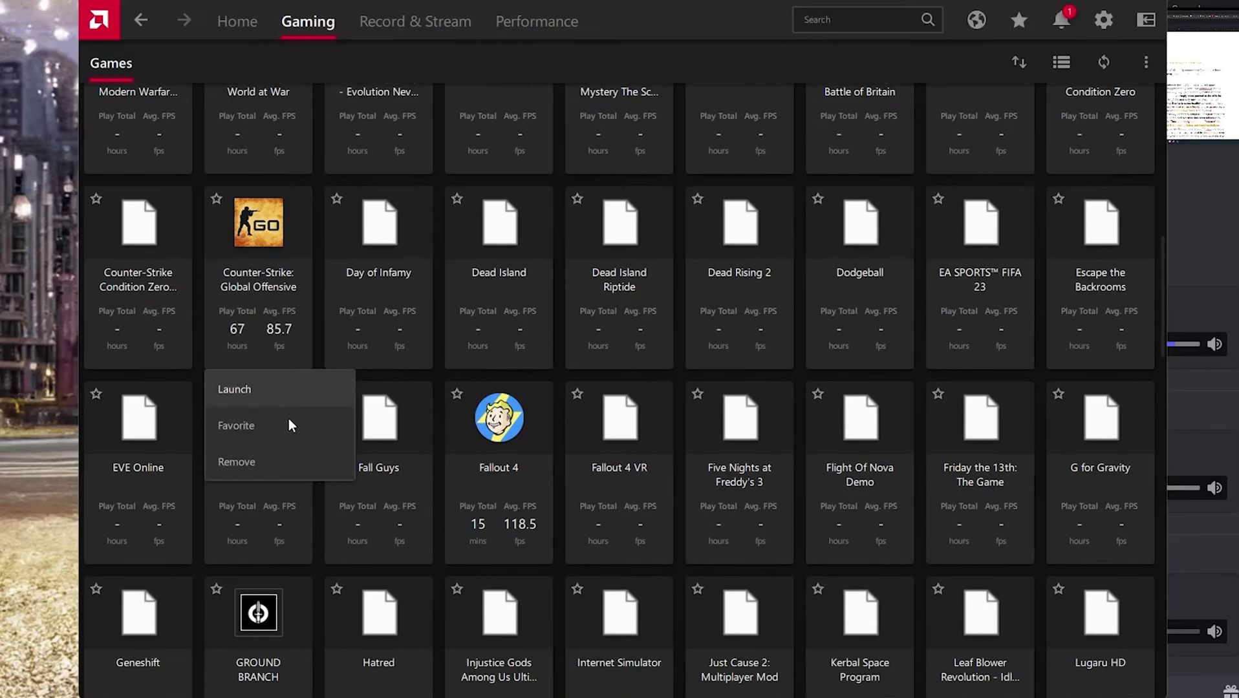